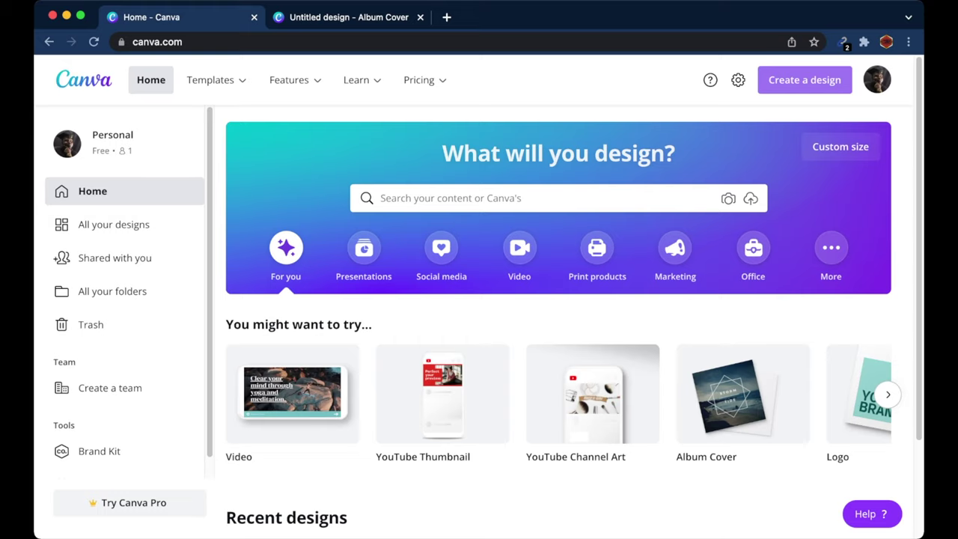
Start a new Album Cover design with the All Things New template and begin renaming it.
{"action": "left_click", "coordinate": [804, 80]}
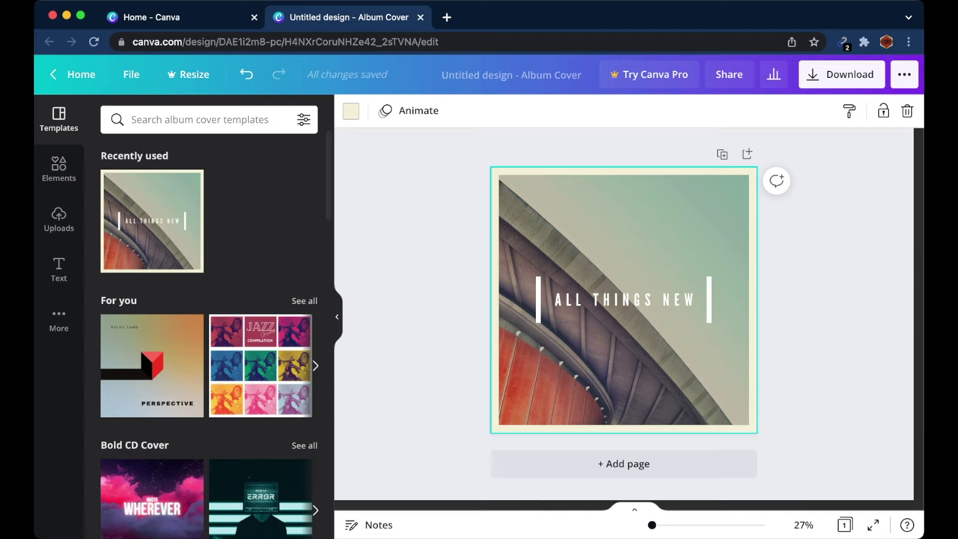
{"action": "left_click", "coordinate": [581, 74]}
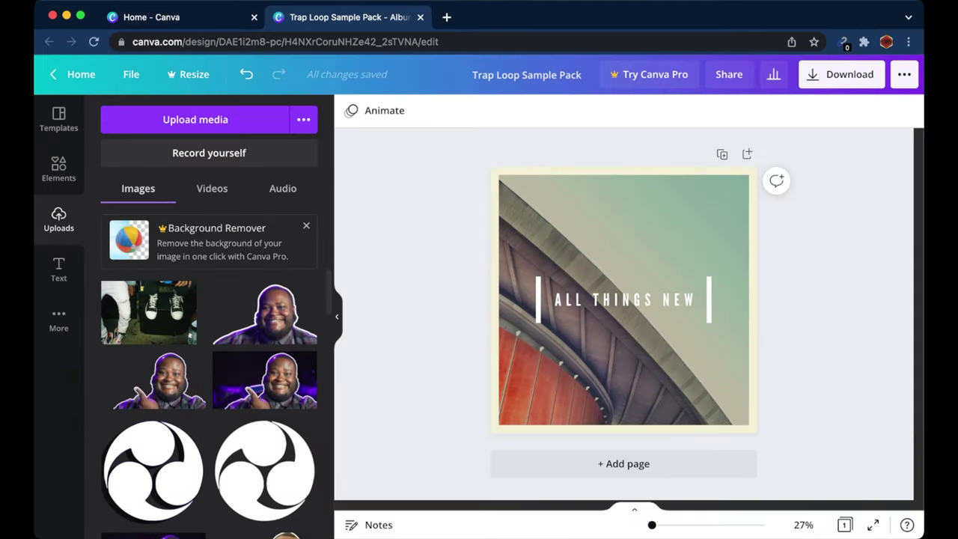
Drag the uploaded sneakers photo onto the album cover as its background image.
{"action": "mouse_move", "coordinate": [149, 311]}
{"action": "left_click_drag", "start_coordinate": [149, 312], "coordinate": [623, 314]}
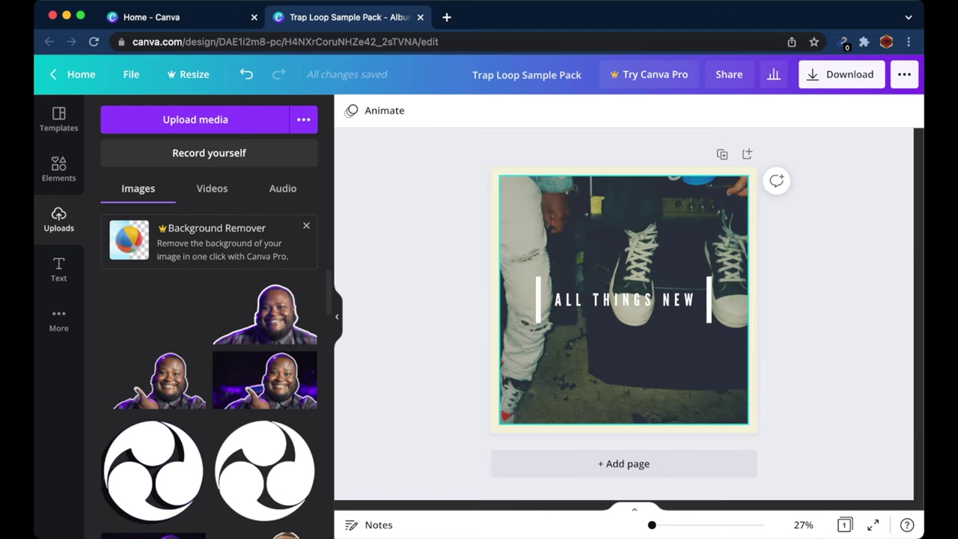
{"action": "left_click_drag", "start_coordinate": [623, 315], "coordinate": [542, 291]}
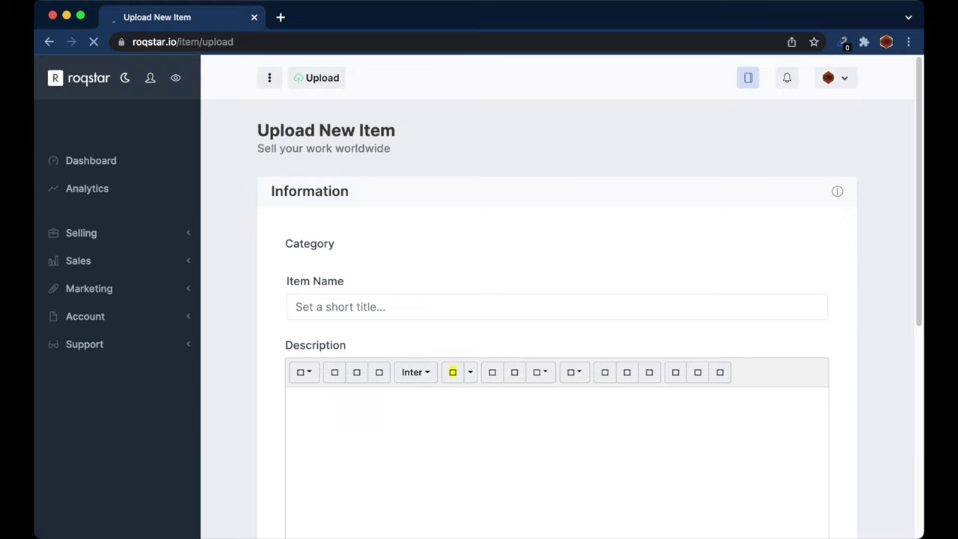
Choose the Trap category and enter the pack name and 'High quality Trap Loops' description.
{"action": "scroll", "coordinate": [551, 352], "scroll_direction": "down", "scroll_amount": 3}
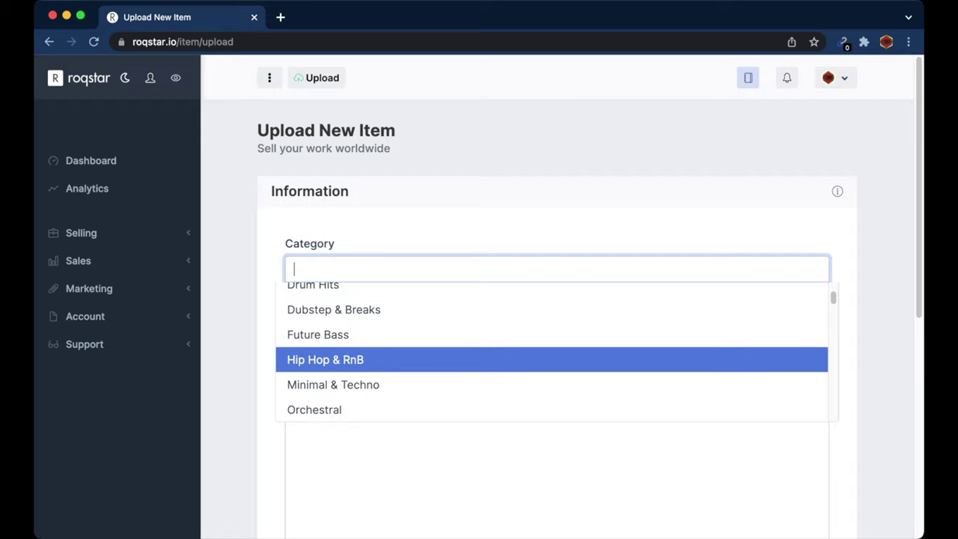
{"action": "left_click", "coordinate": [303, 398]}
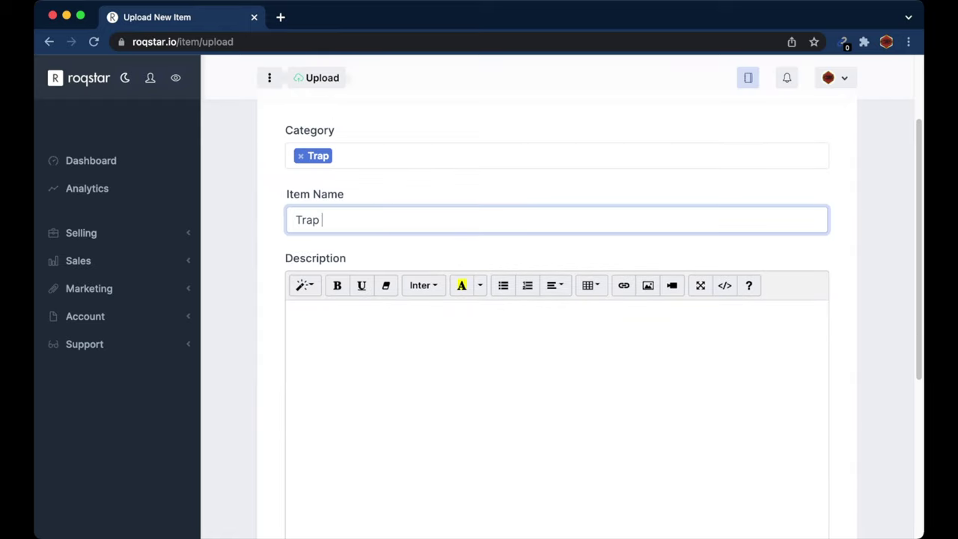
{"action": "type", "text": "Sample Pack"}
{"action": "type", "text": "10 High"}
{"action": "type", "text": " quality Trap samples"}
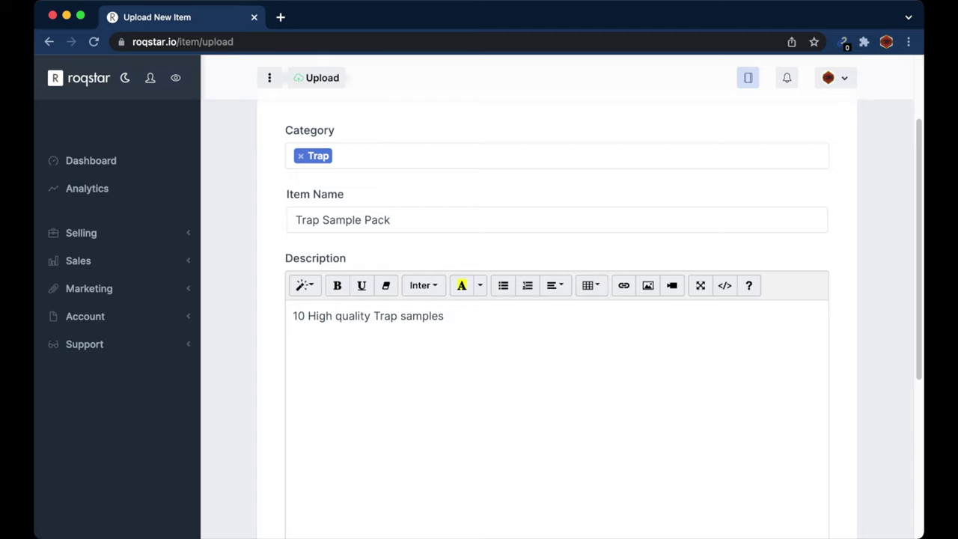
{"action": "key", "text": "BackSpace"}
{"action": "key", "text": "BackSpace"}
{"action": "key", "text": "BackSpace"}
{"action": "key", "text": "BackSpace"}
{"action": "key", "text": "BackSpace"}
{"action": "key", "text": "BackSpace"}
{"action": "key", "text": "BackSpace"}
{"action": "type", "text": "Loops"}
Add the tags Trap, Hiphop, DirtySouth and Samplepack.
{"action": "key", "text": "Tab"}
{"action": "type", "text": "Trap"}
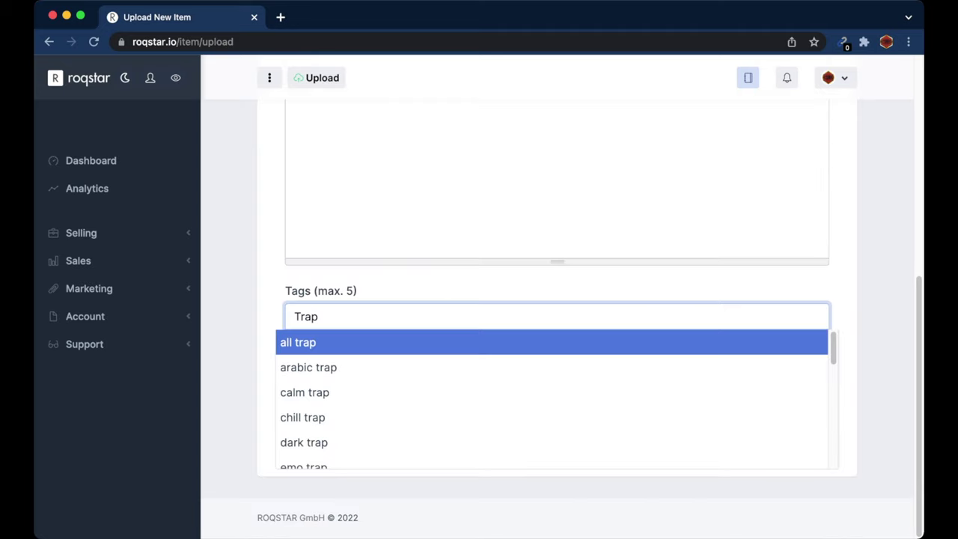
{"action": "key", "text": "Return"}
{"action": "type", "text": "Hiphop"}
{"action": "key", "text": "Return"}
{"action": "type", "text": "Dirty"}
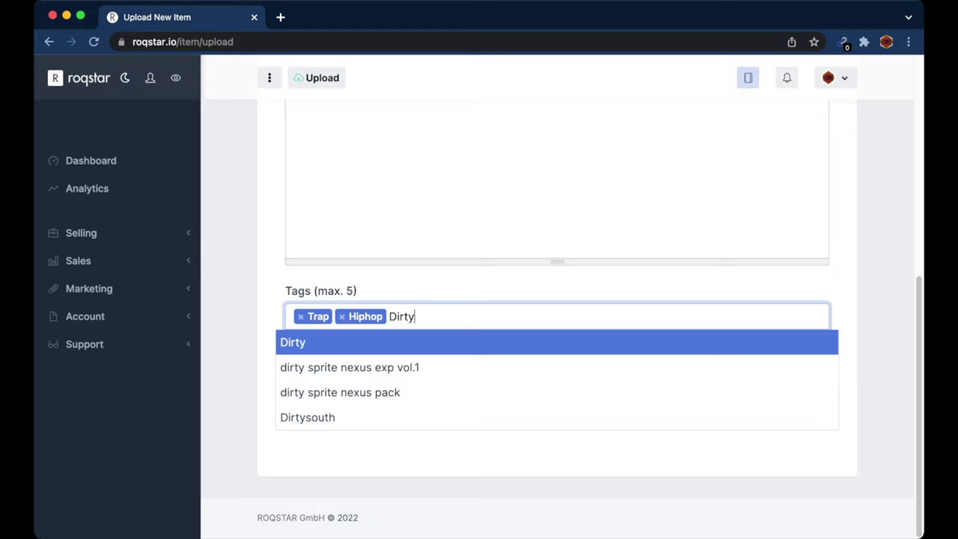
{"action": "type", "text": "South"}
{"action": "key", "text": "Return"}
{"action": "type", "text": "Samplepack"}
{"action": "key", "text": "Return"}
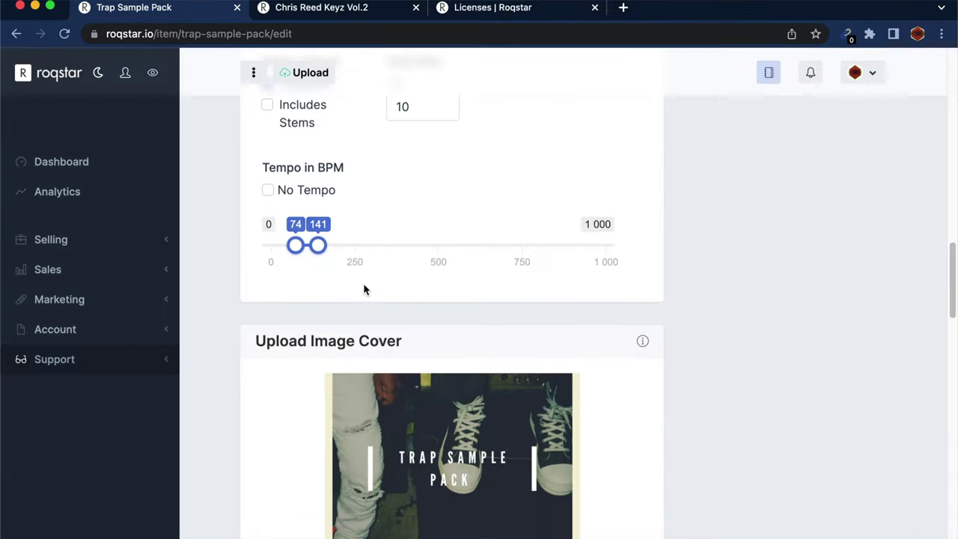
Scroll down the upload form to the Upload Image Cover section.
{"action": "scroll", "coordinate": [364, 289], "scroll_direction": "down", "scroll_amount": 5}
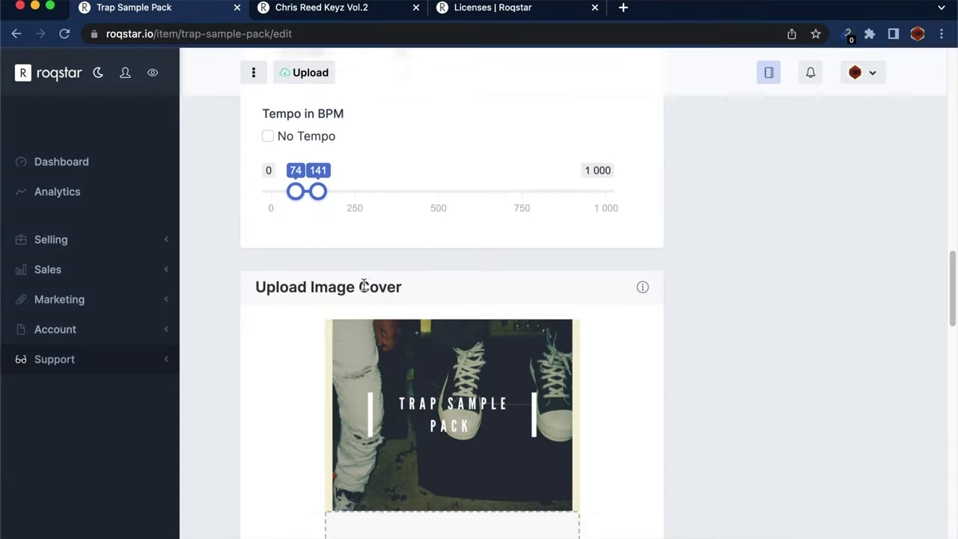
{"action": "scroll", "coordinate": [363, 289], "scroll_direction": "down", "scroll_amount": 2}
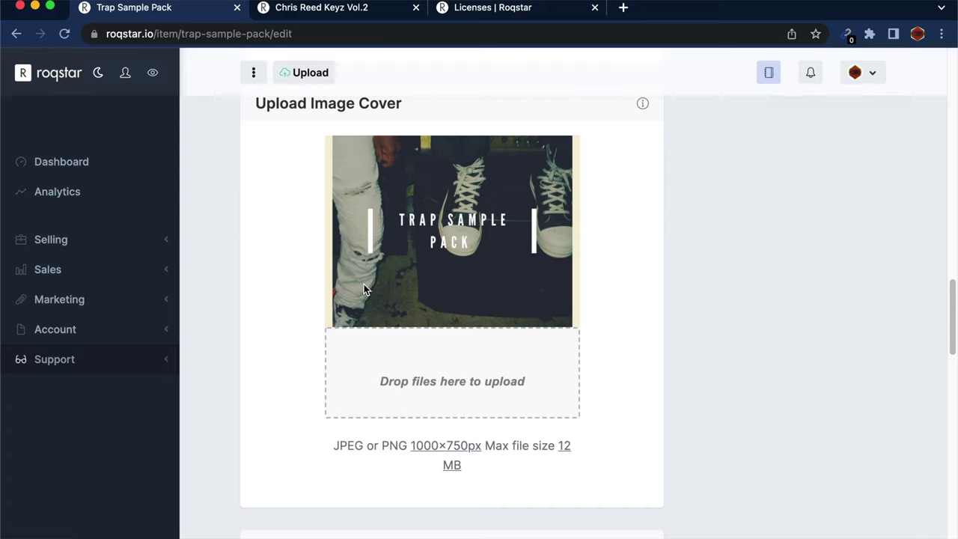
{"action": "scroll", "coordinate": [363, 283], "scroll_direction": "down", "scroll_amount": 2}
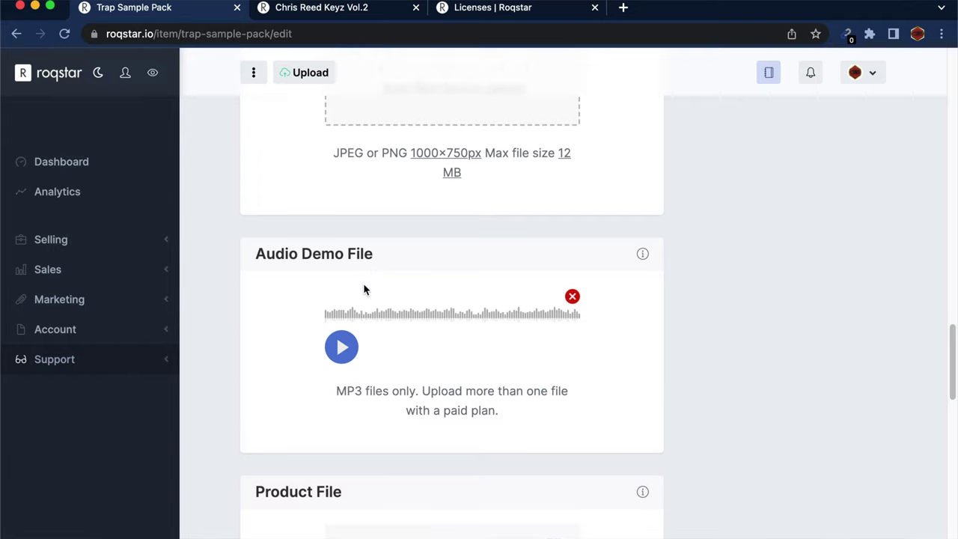
Scroll down to the Audio Demo File and Product File fields.
{"action": "scroll", "coordinate": [363, 283], "scroll_direction": "down", "scroll_amount": 1}
{"action": "scroll", "coordinate": [364, 289], "scroll_direction": "down", "scroll_amount": 1}
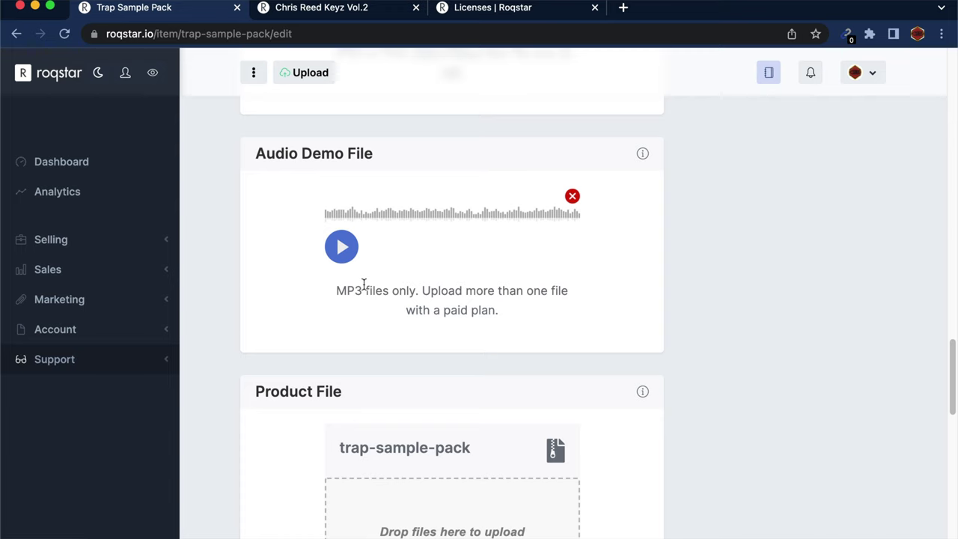
{"action": "scroll", "coordinate": [363, 282], "scroll_direction": "down", "scroll_amount": 5}
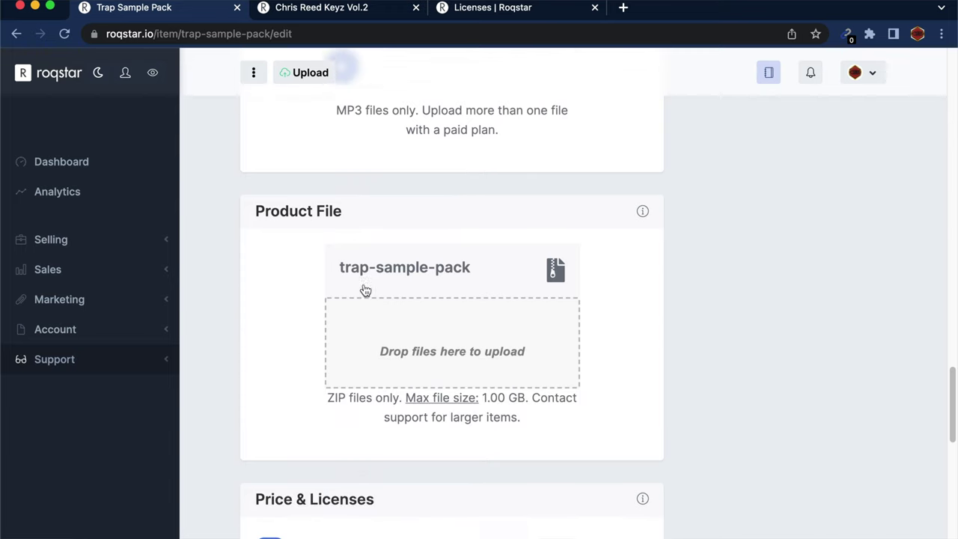
{"action": "scroll", "coordinate": [364, 290], "scroll_direction": "down", "scroll_amount": 3}
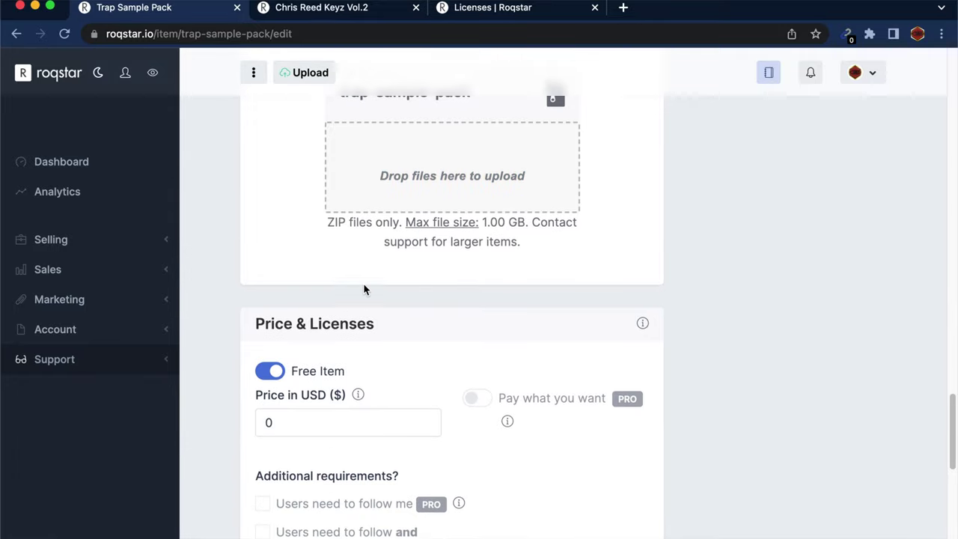
Scroll down to the Free Item, price and License settings.
{"action": "scroll", "coordinate": [364, 290], "scroll_direction": "down", "scroll_amount": 5}
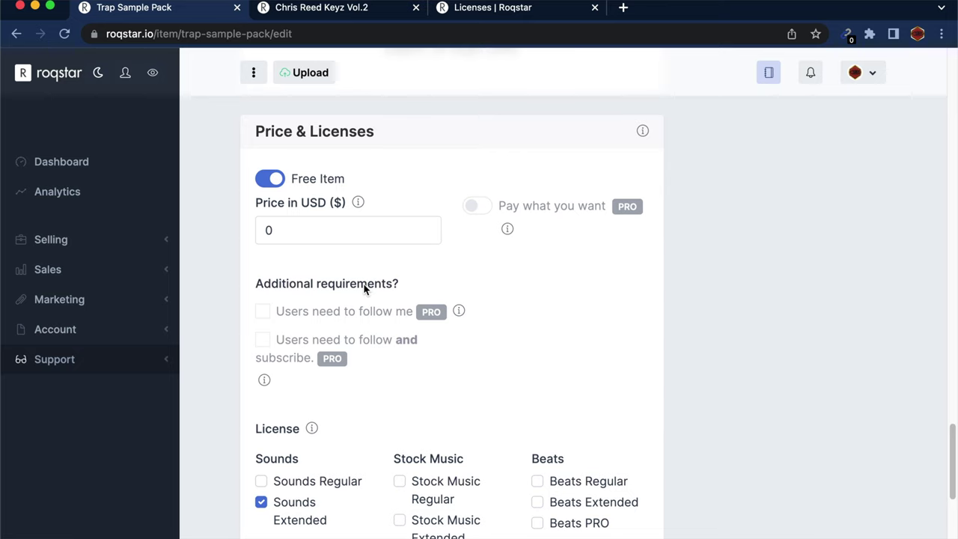
Scroll through the license checkboxes below the pricing settings.
{"action": "scroll", "coordinate": [365, 288], "scroll_direction": "down", "scroll_amount": 3}
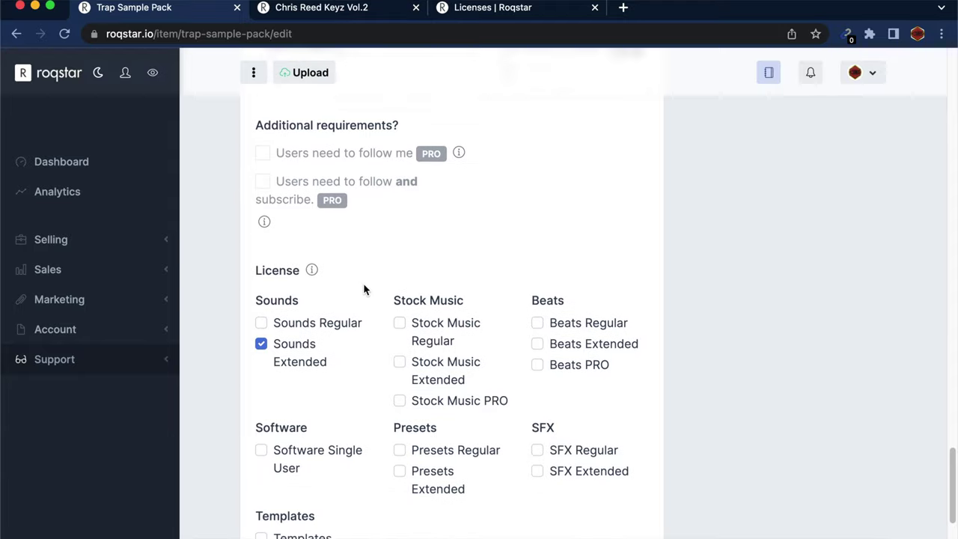
{"action": "scroll", "coordinate": [363, 287], "scroll_direction": "down", "scroll_amount": 5}
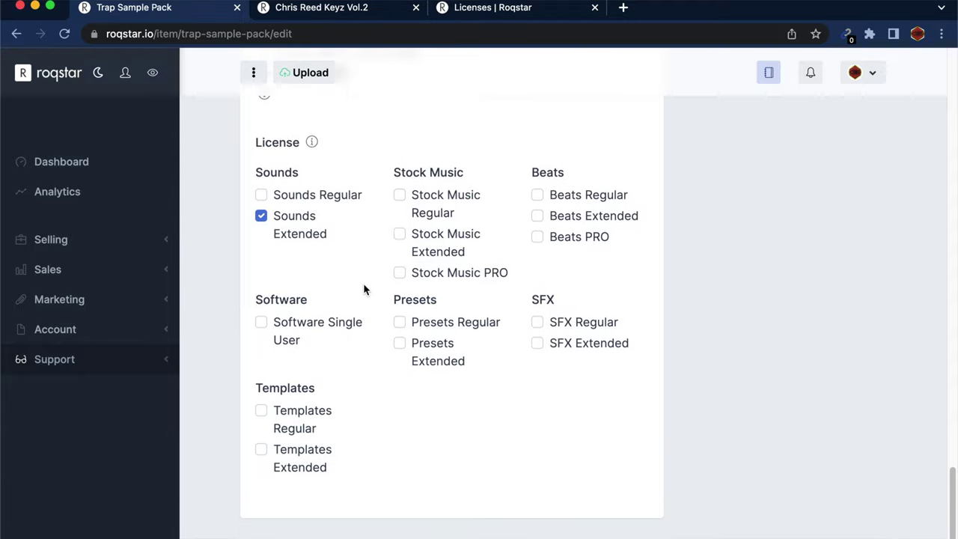
{"action": "scroll", "coordinate": [364, 289], "scroll_direction": "down", "scroll_amount": 1}
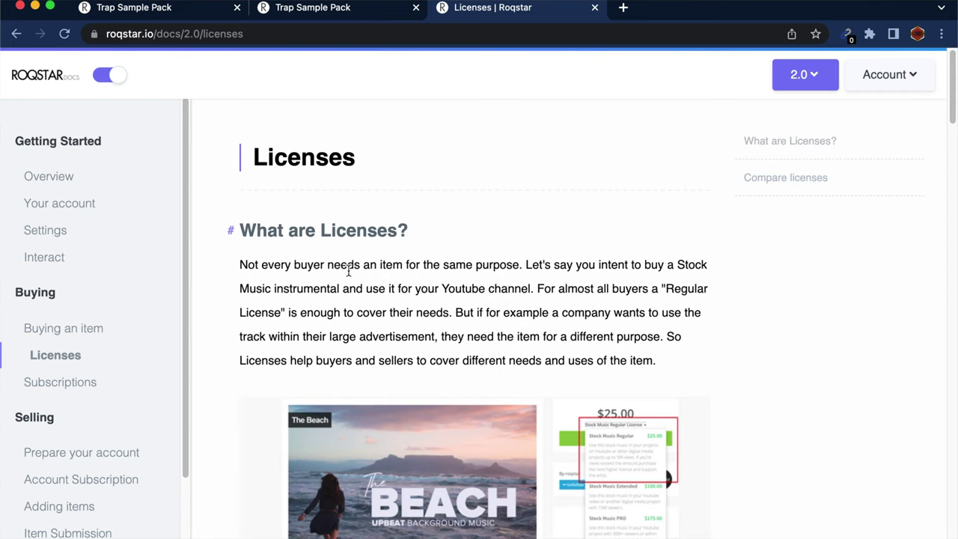
Scroll through the Compare Licenses documentation page.
{"action": "scroll", "coordinate": [271, 305], "scroll_direction": "down", "scroll_amount": 5}
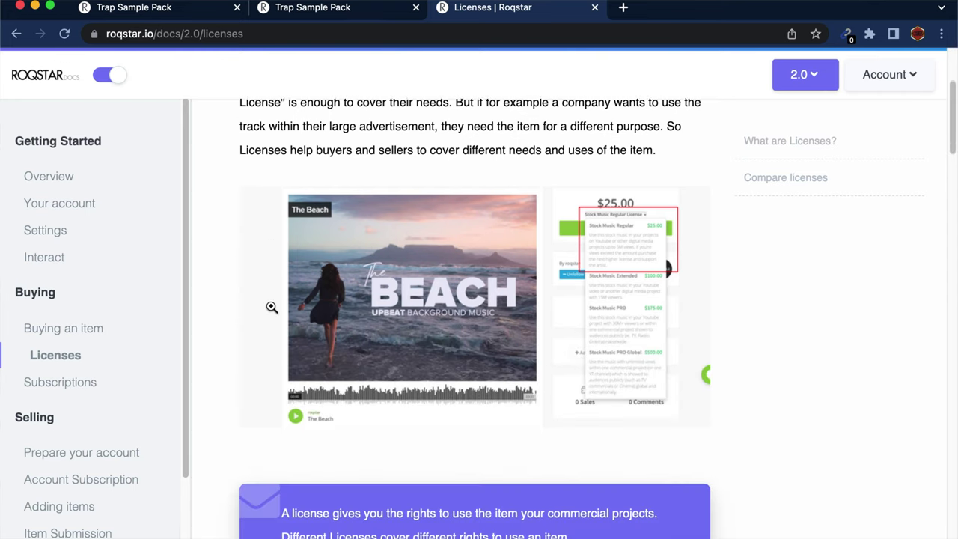
{"action": "scroll", "coordinate": [271, 307], "scroll_direction": "down", "scroll_amount": 4}
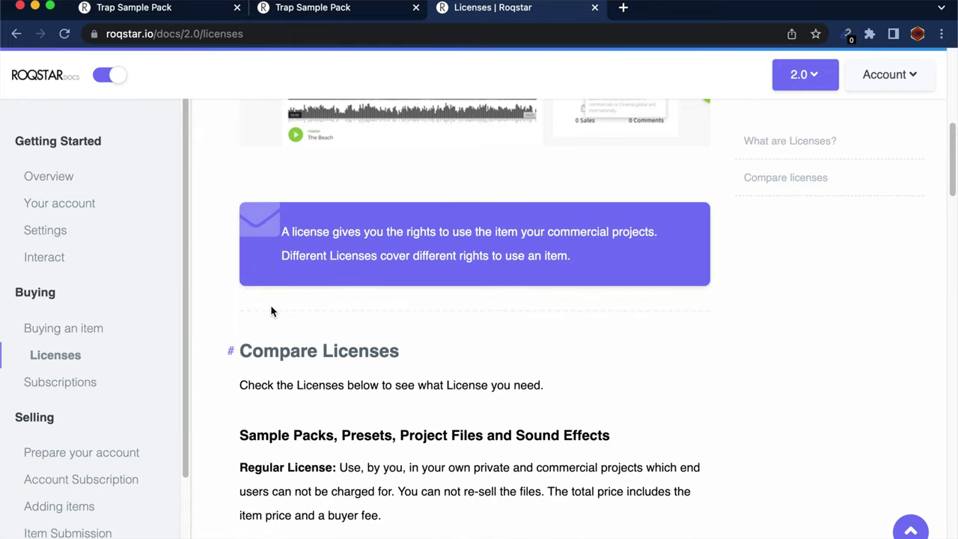
{"action": "scroll", "coordinate": [271, 309], "scroll_direction": "down", "scroll_amount": 2}
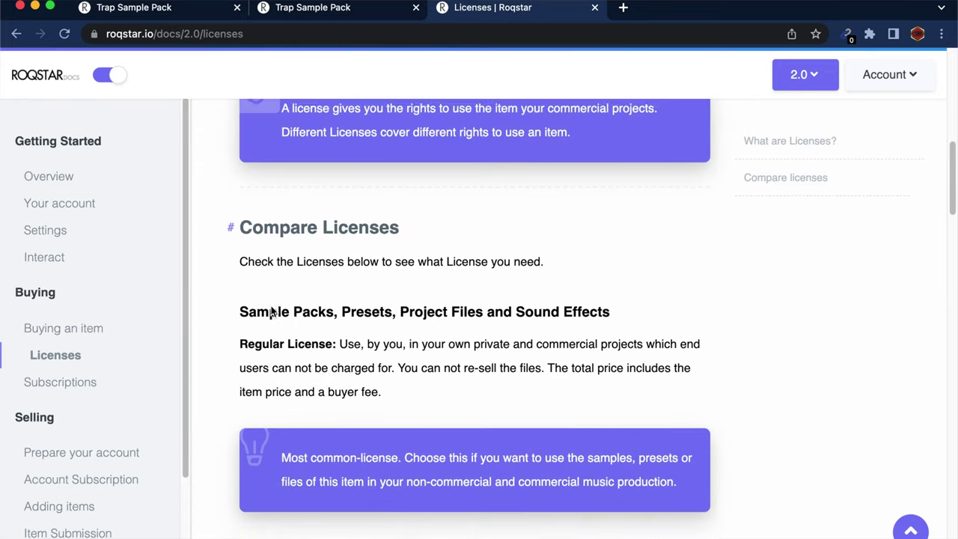
{"action": "scroll", "coordinate": [271, 313], "scroll_direction": "down", "scroll_amount": 2}
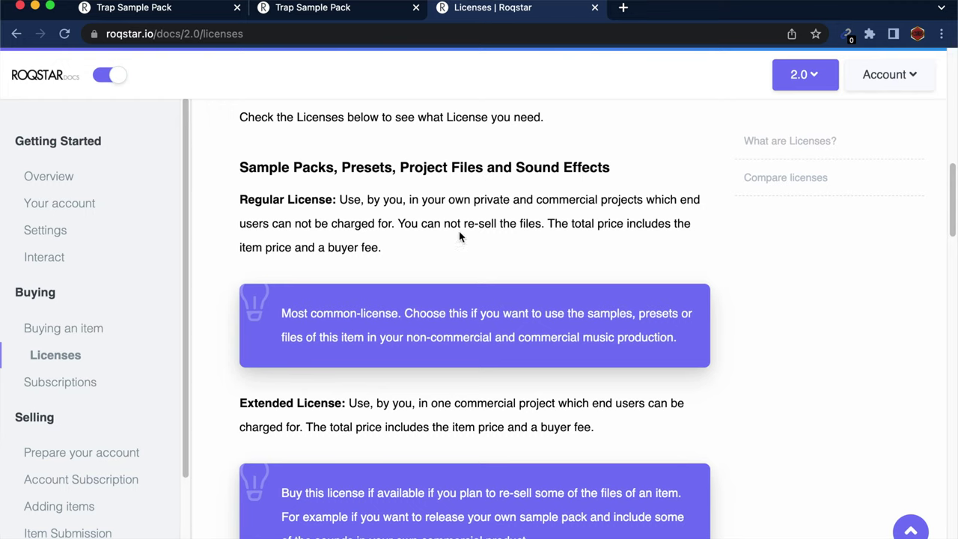
{"action": "scroll", "coordinate": [427, 250], "scroll_direction": "down", "scroll_amount": 3}
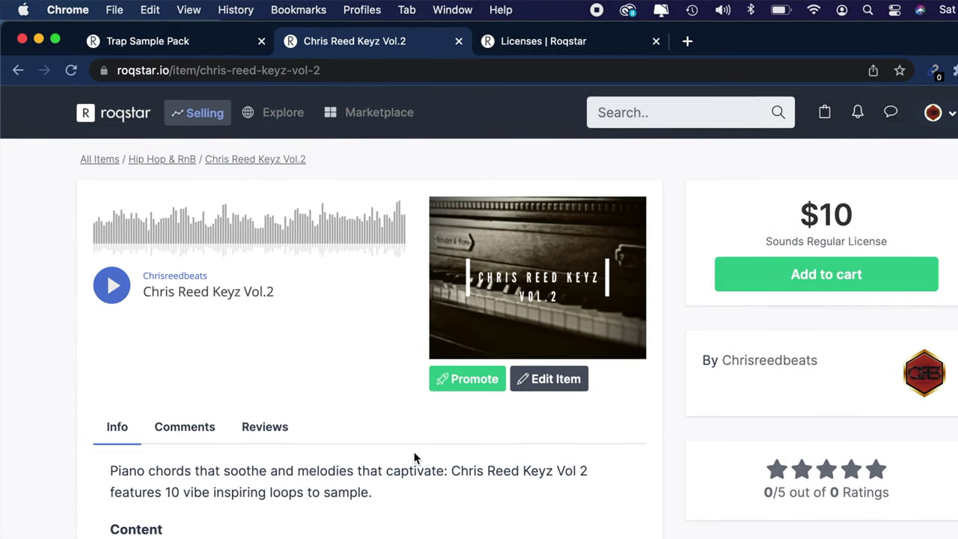
{"action": "scroll", "coordinate": [420, 458], "scroll_direction": "down", "scroll_amount": 5}
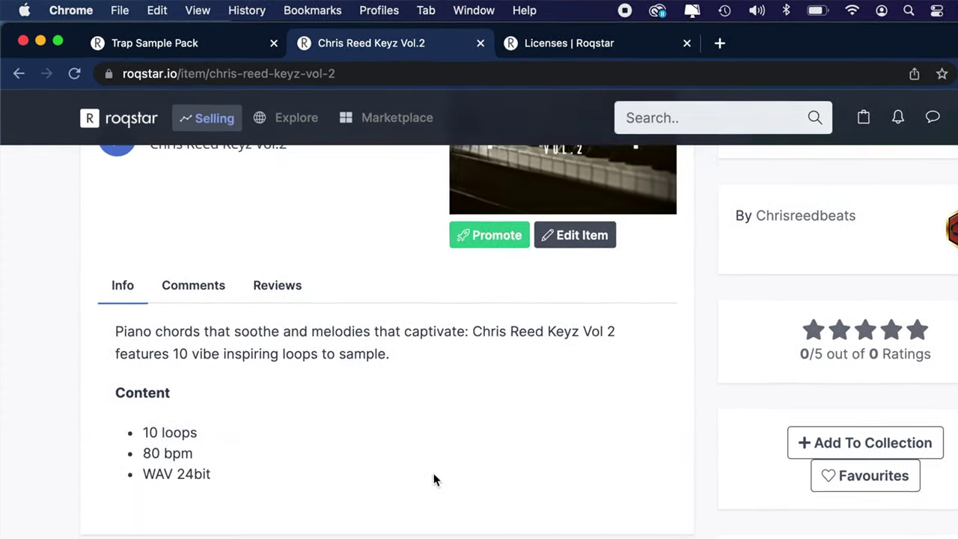
{"action": "scroll", "coordinate": [445, 486], "scroll_direction": "down", "scroll_amount": 3}
{"action": "scroll", "coordinate": [448, 490], "scroll_direction": "up", "scroll_amount": 4}
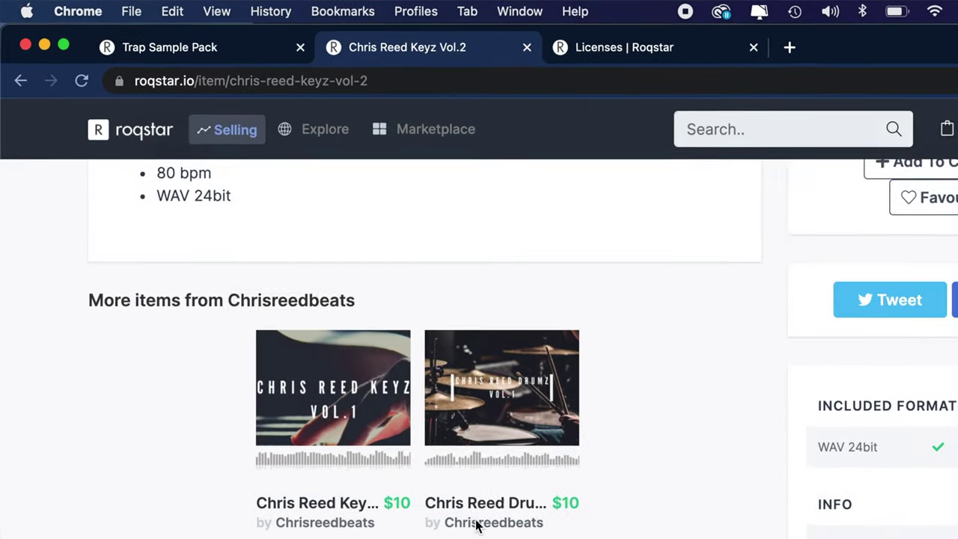
{"action": "scroll", "coordinate": [150, 344], "scroll_direction": "up", "scroll_amount": 1}
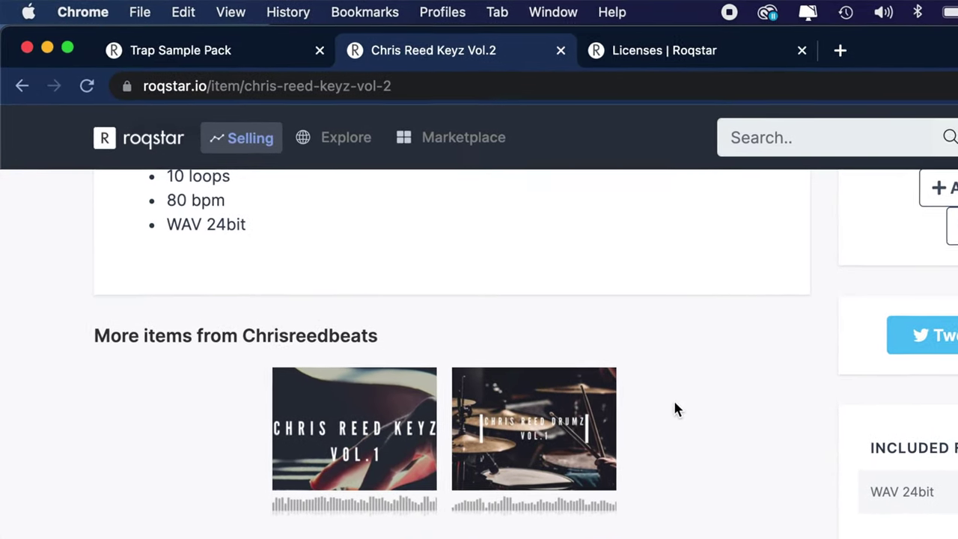
{"action": "scroll", "coordinate": [479, 337], "scroll_direction": "down", "scroll_amount": 5}
{"action": "scroll", "coordinate": [478, 337], "scroll_direction": "up", "scroll_amount": 10}
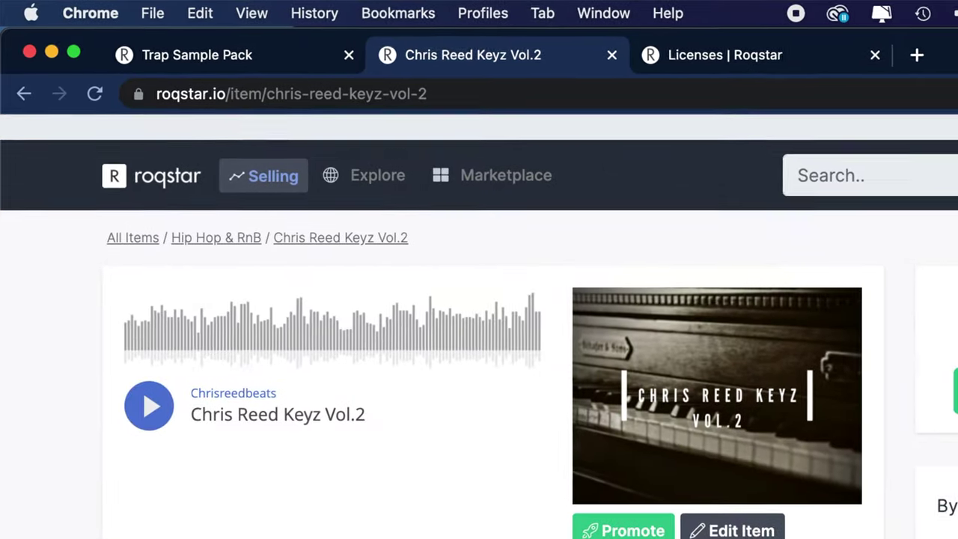